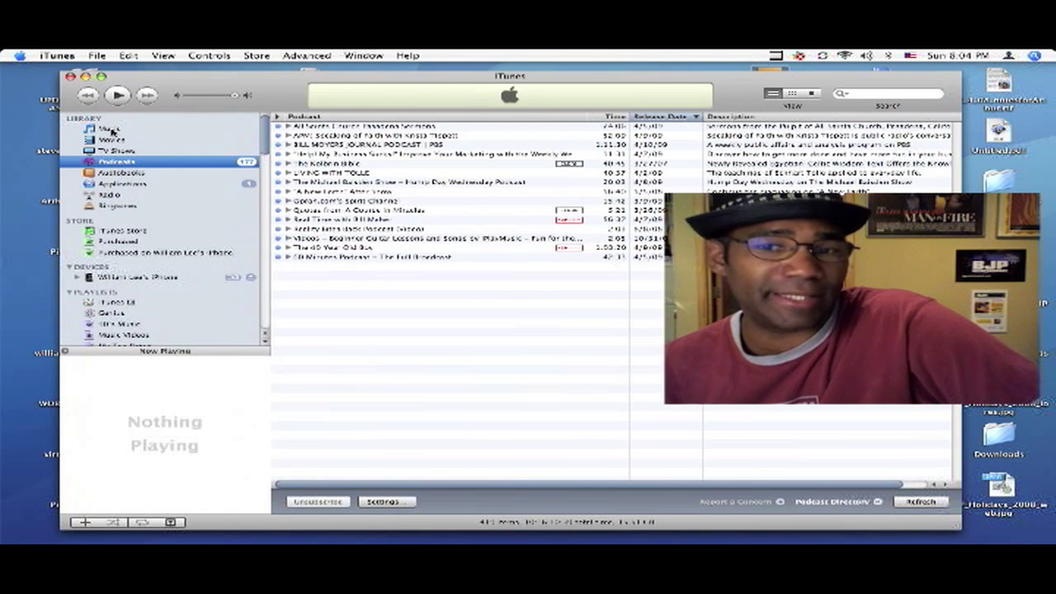
# Step: Select Music under Library to list the library's songs instead of the podcasts
pyautogui.click(116, 131)
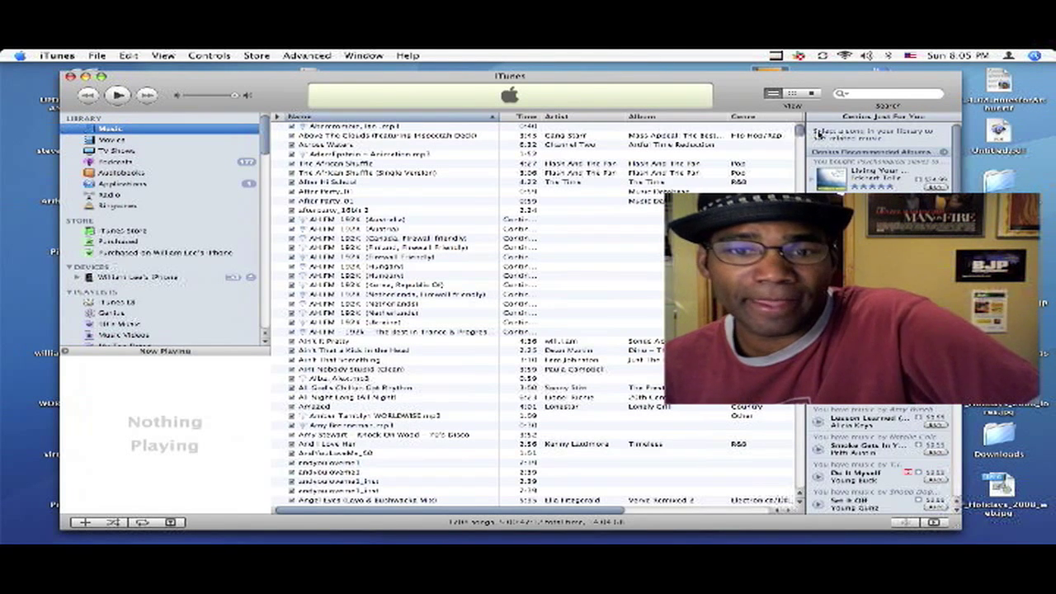
pyautogui.click(62, 55)
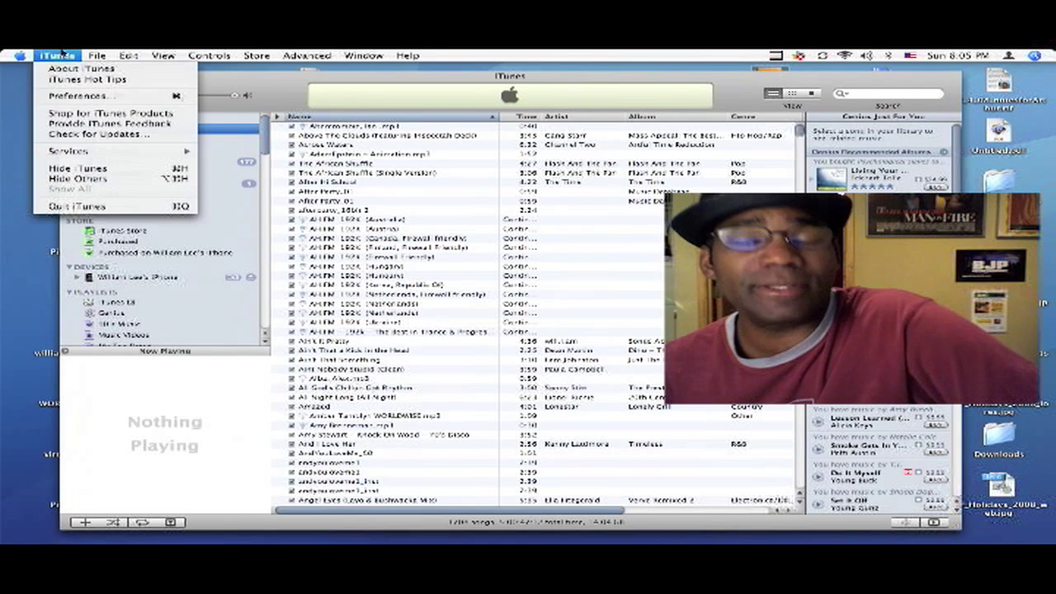
pyautogui.click(63, 99)
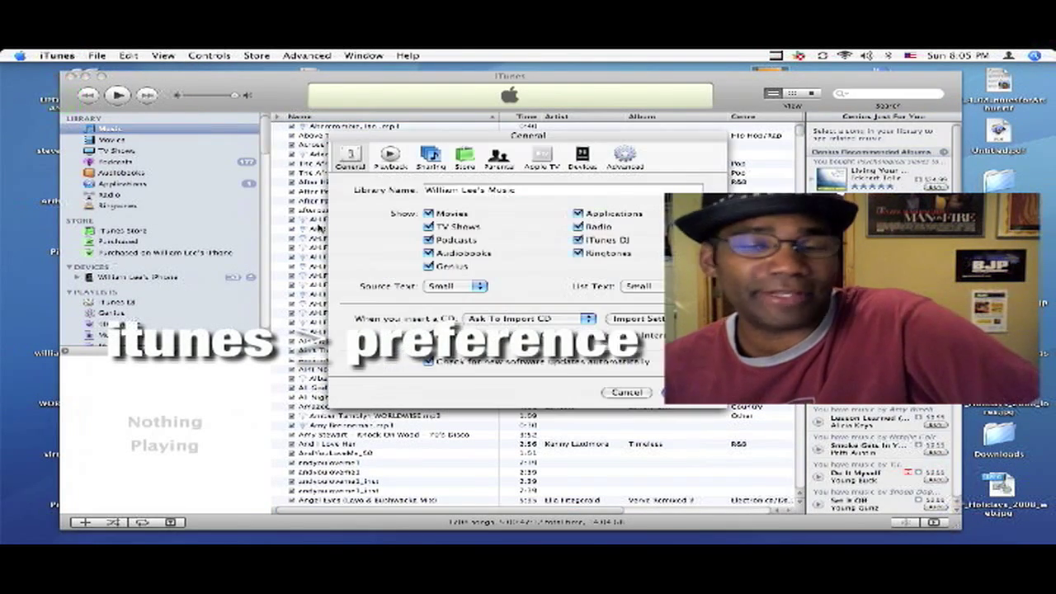
pyautogui.click(466, 156)
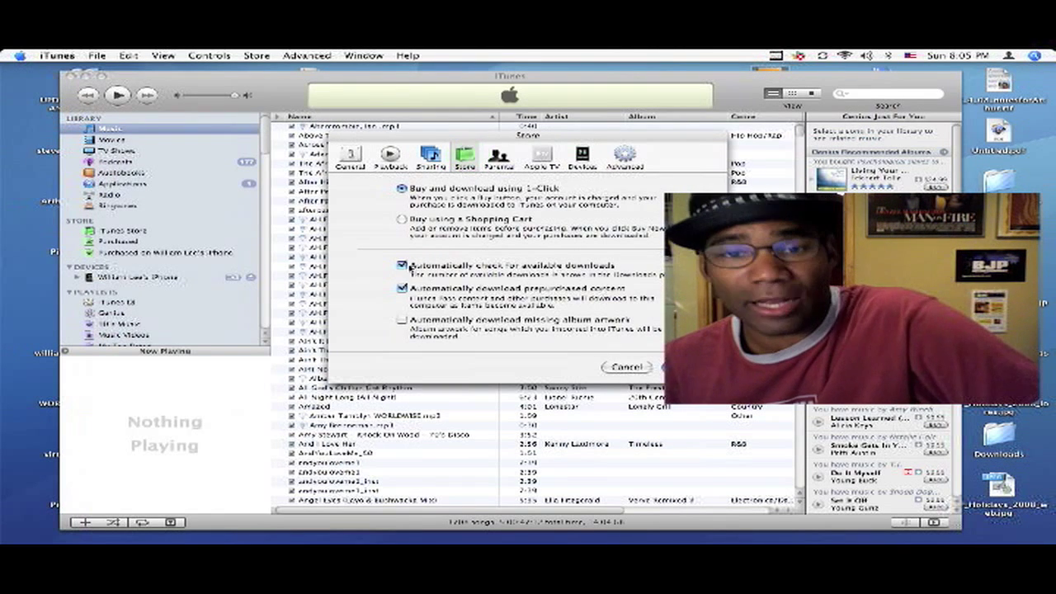
pyautogui.click(402, 266)
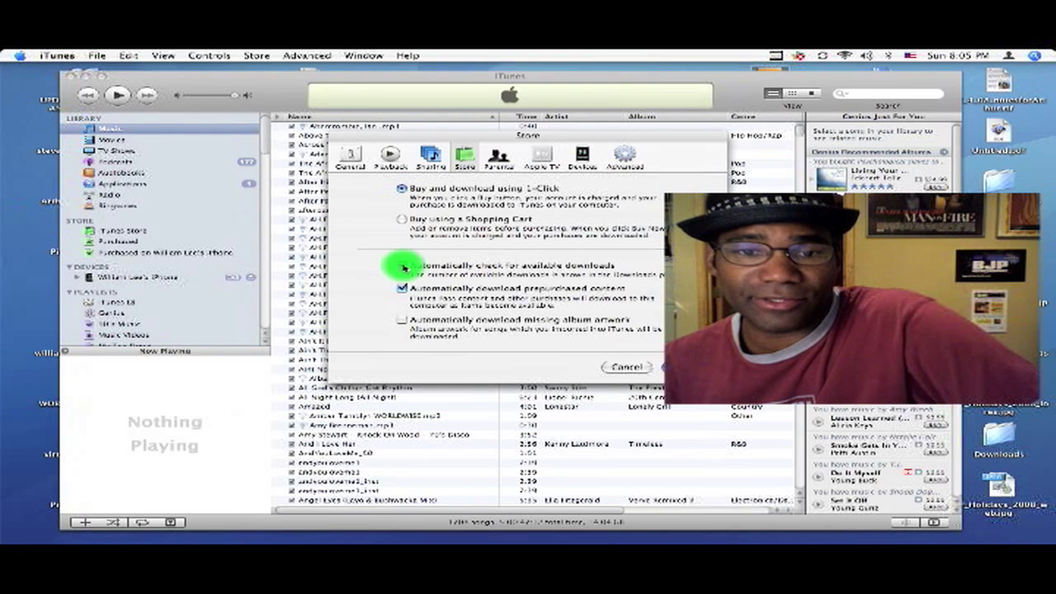
pyautogui.click(402, 266)
pyautogui.press('Return')
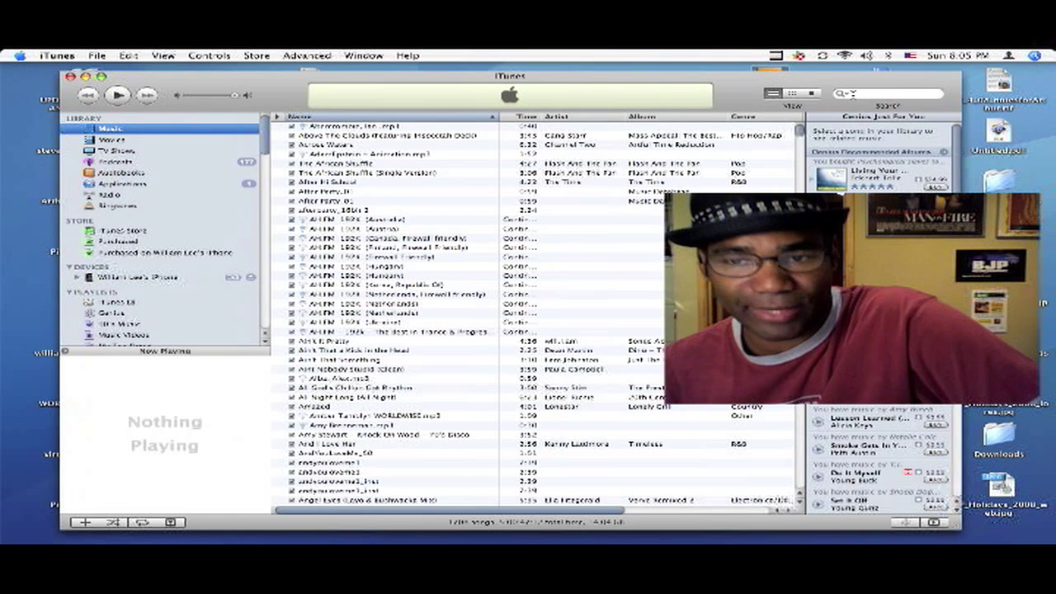
pyautogui.click(852, 94)
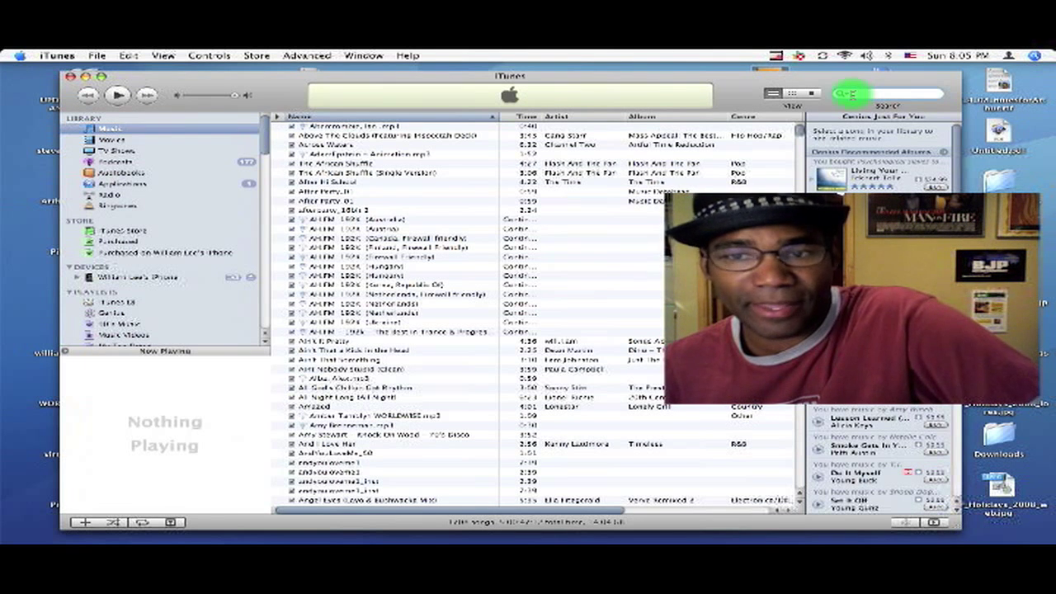
# Step: Try the List, Grid and Cover Flow views, then return to the plain track list
pyautogui.click(775, 94)
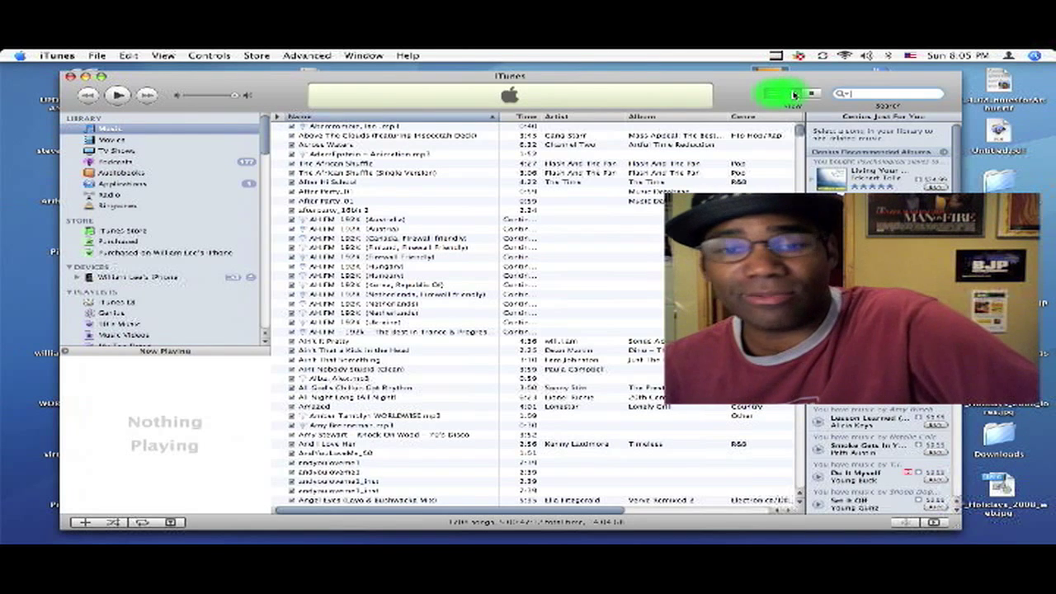
pyautogui.click(791, 94)
pyautogui.click(812, 94)
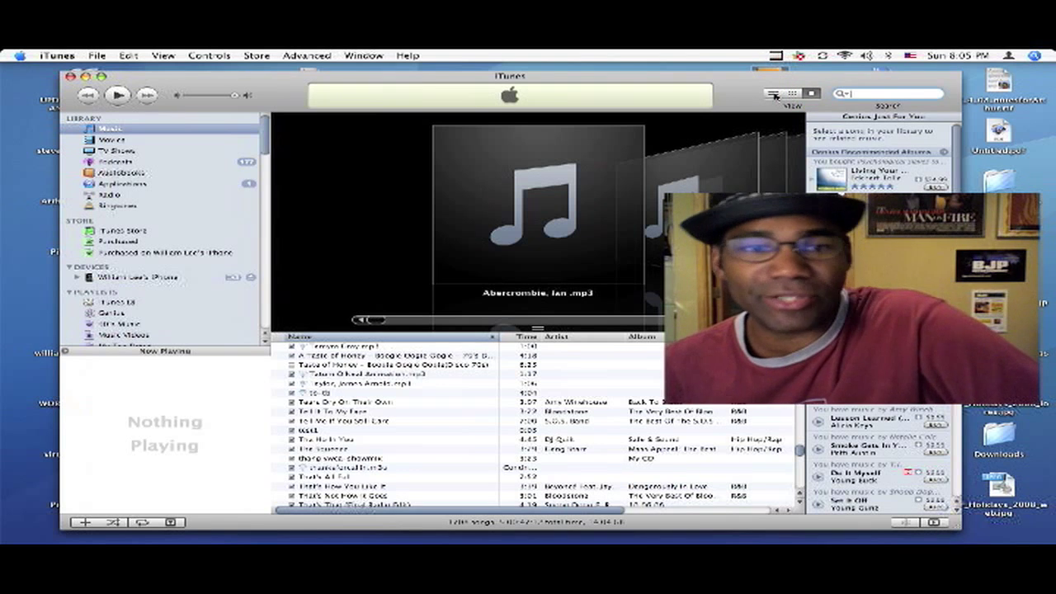
pyautogui.click(773, 95)
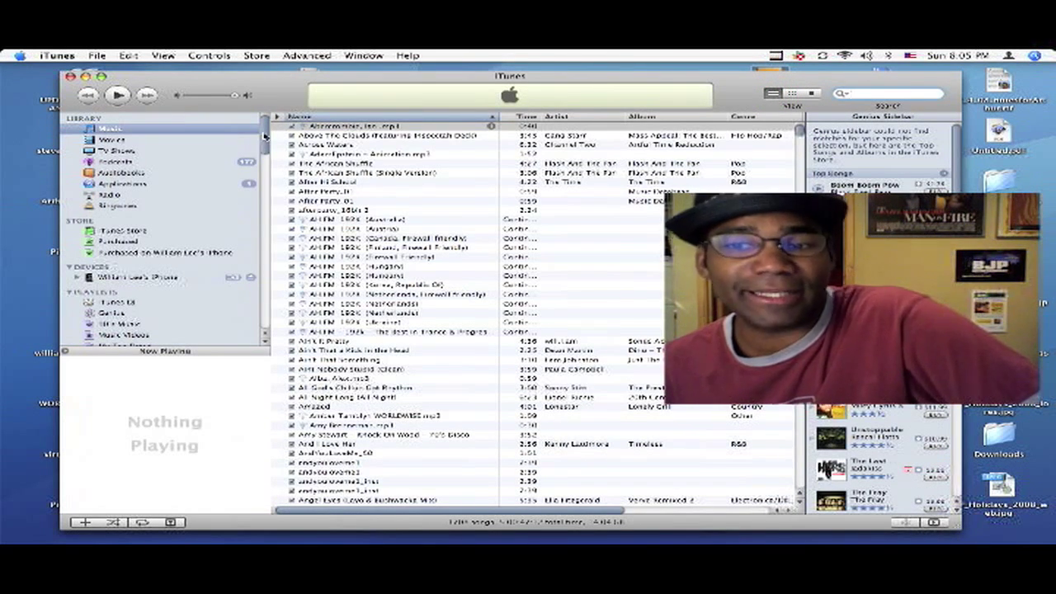
pyautogui.scroll(-5, 260, 128)
pyautogui.scroll(5, 260, 128)
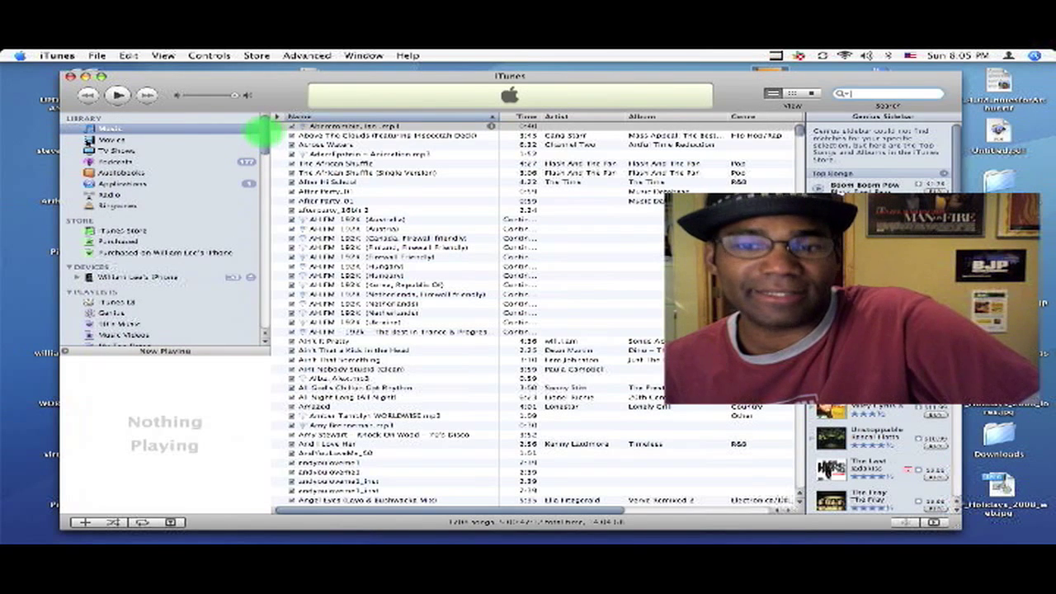
# Step: Browse the Music, Movies, TV Shows, Podcasts and Audiobooks library categories
pyautogui.click(91, 131)
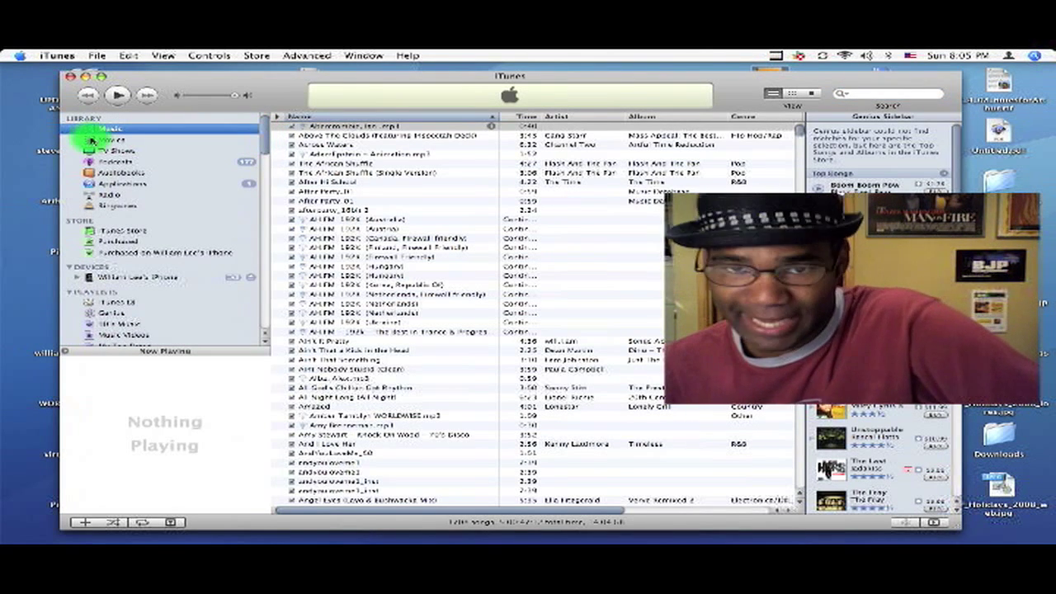
pyautogui.click(92, 141)
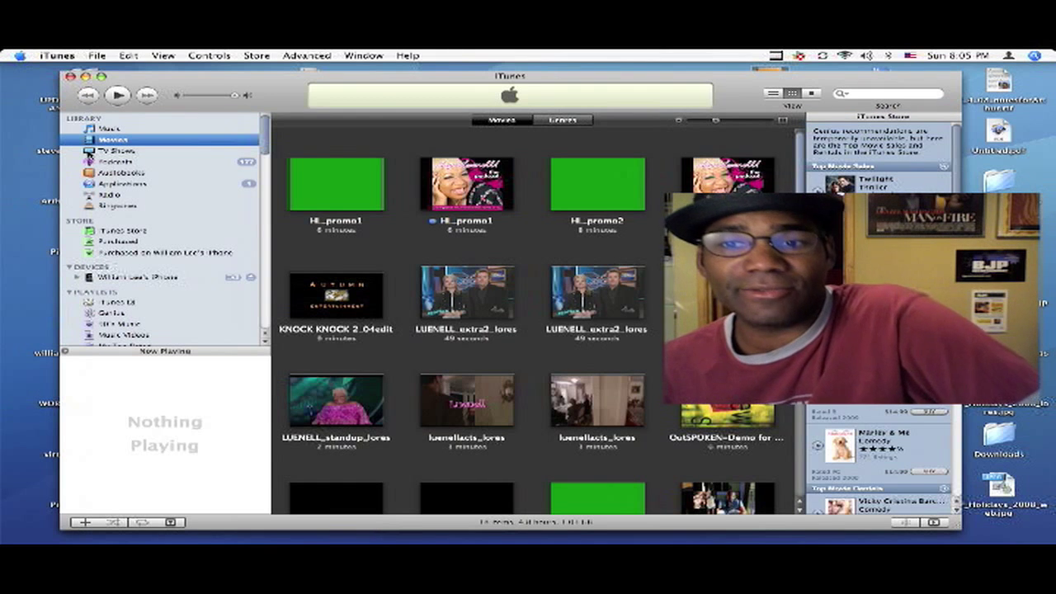
pyautogui.click(89, 152)
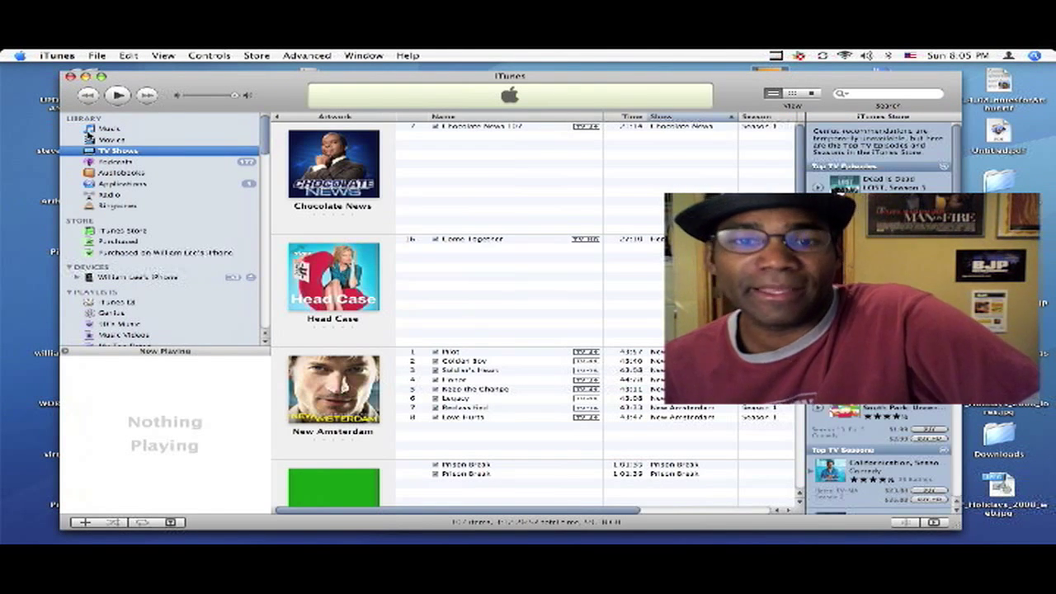
pyautogui.click(89, 162)
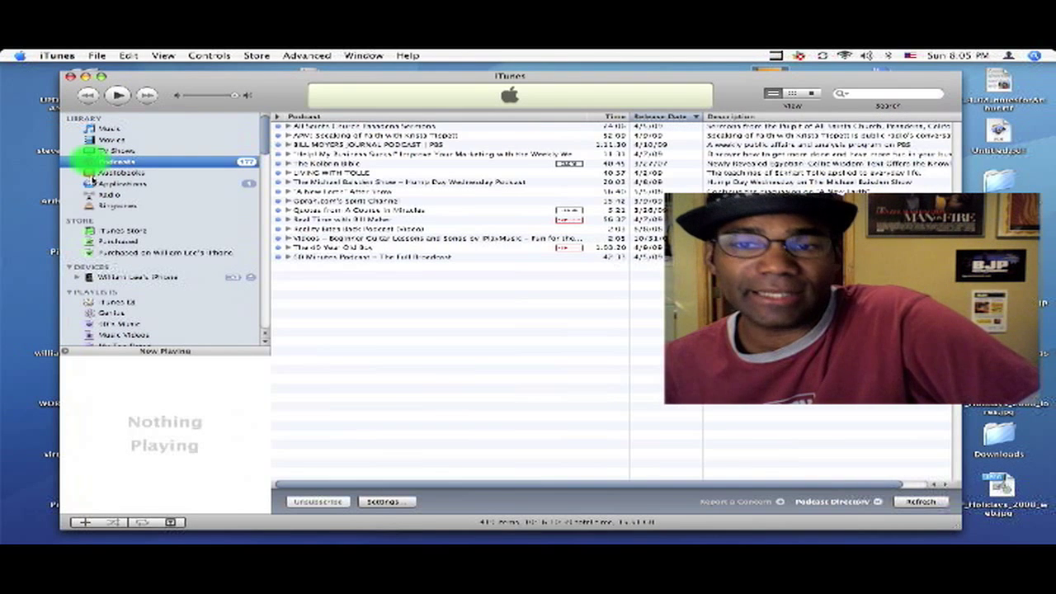
pyautogui.click(91, 173)
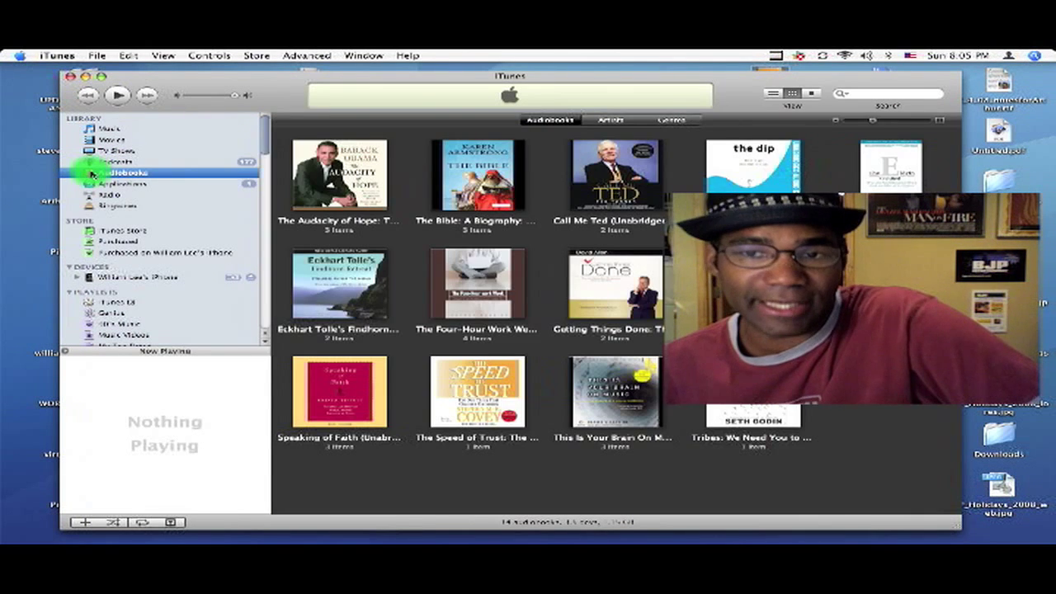
pyautogui.click(83, 221)
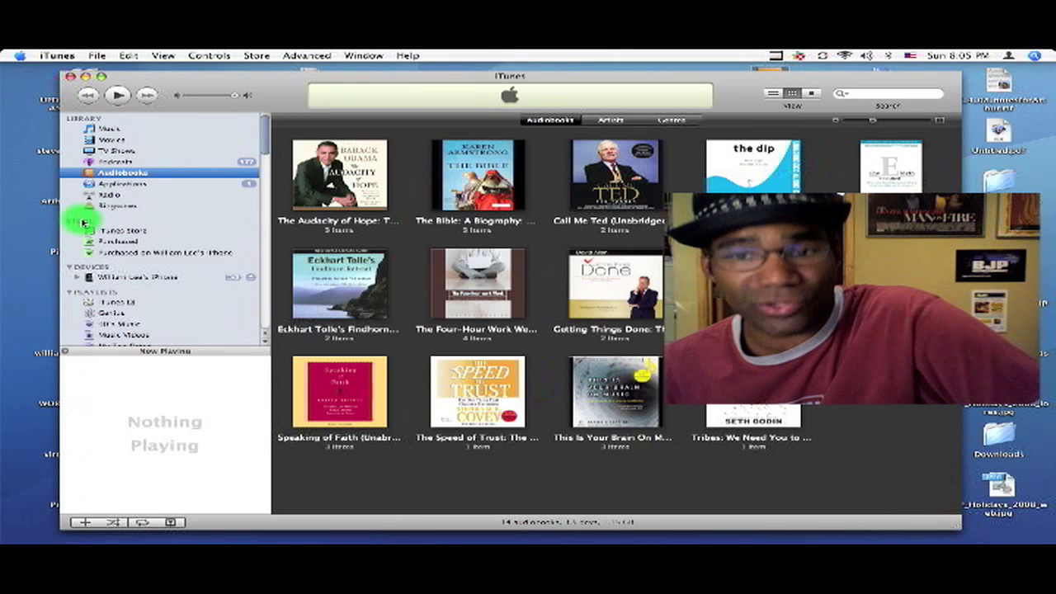
# Step: View the connected iPhone's summary, then open the 90's Music playlist
pyautogui.click(120, 279)
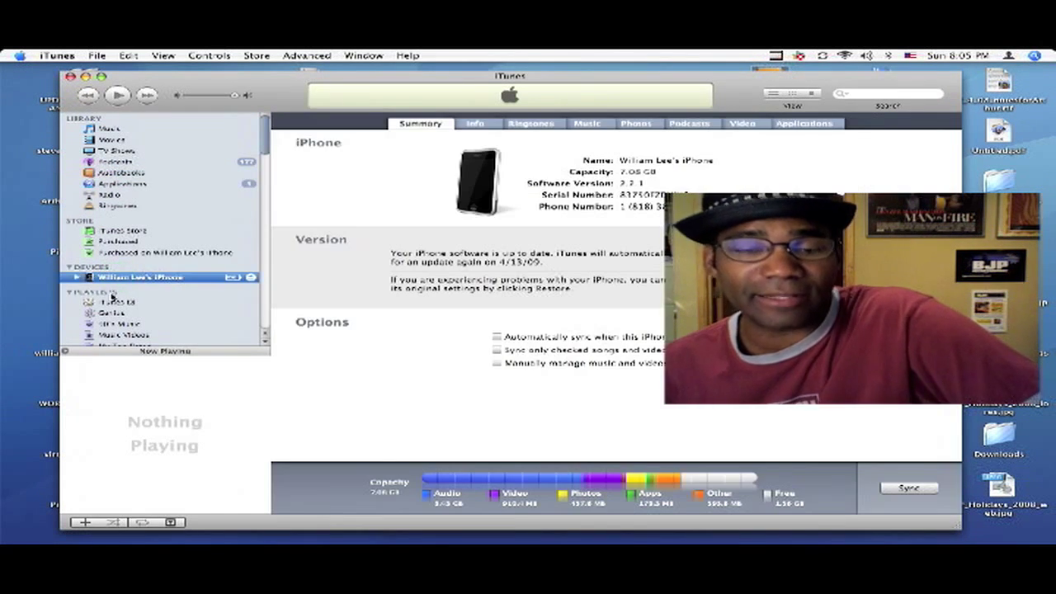
pyautogui.click(129, 326)
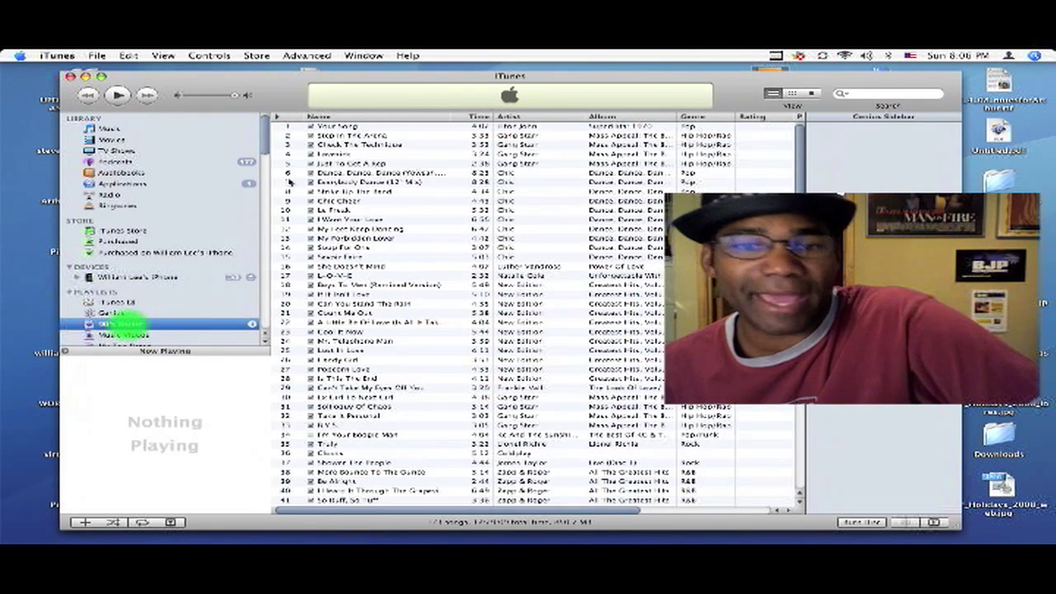
pyautogui.moveTo(266, 134)
pyautogui.mouseDown()
pyautogui.moveTo(281, 195)
pyautogui.moveTo(284, 113)
pyautogui.mouseUp()
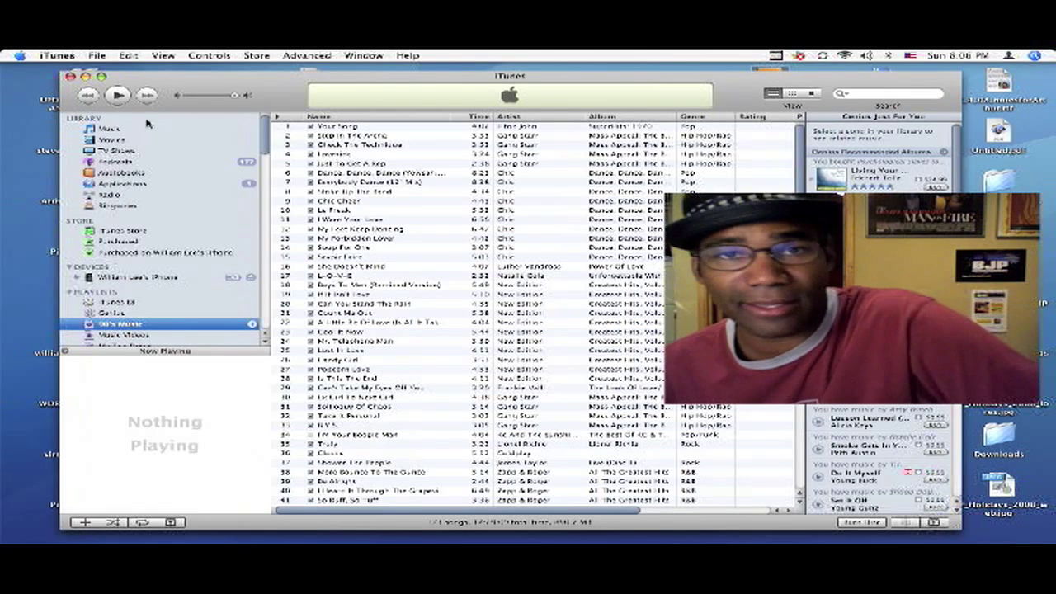
# Step: Open the iTunes Store home page and enter 'luenell' in the store search field
pyautogui.click(118, 232)
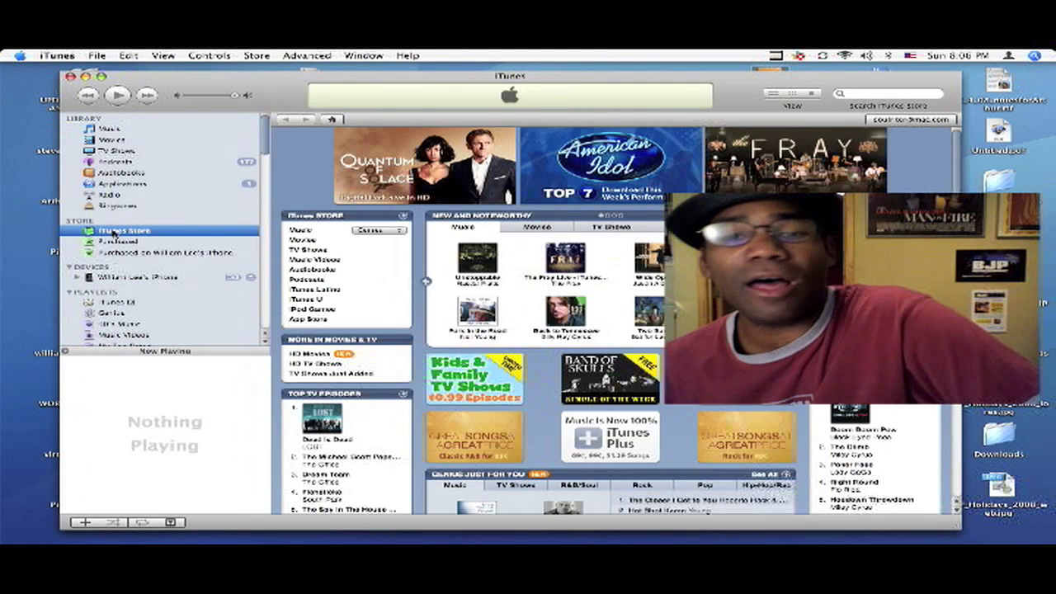
pyautogui.click(868, 93)
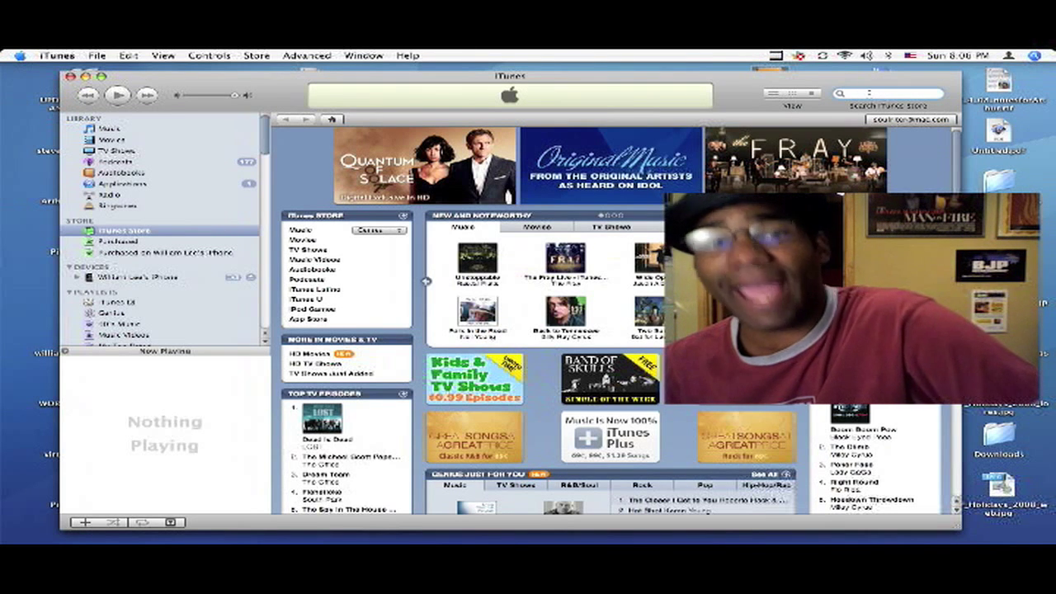
pyautogui.click(869, 93)
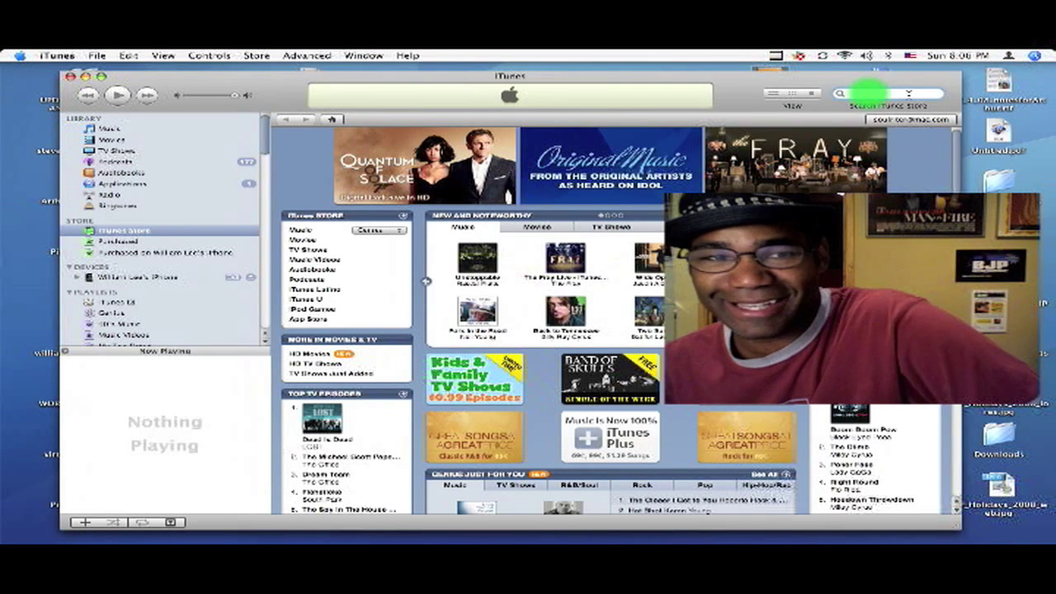
pyautogui.write('luenell')
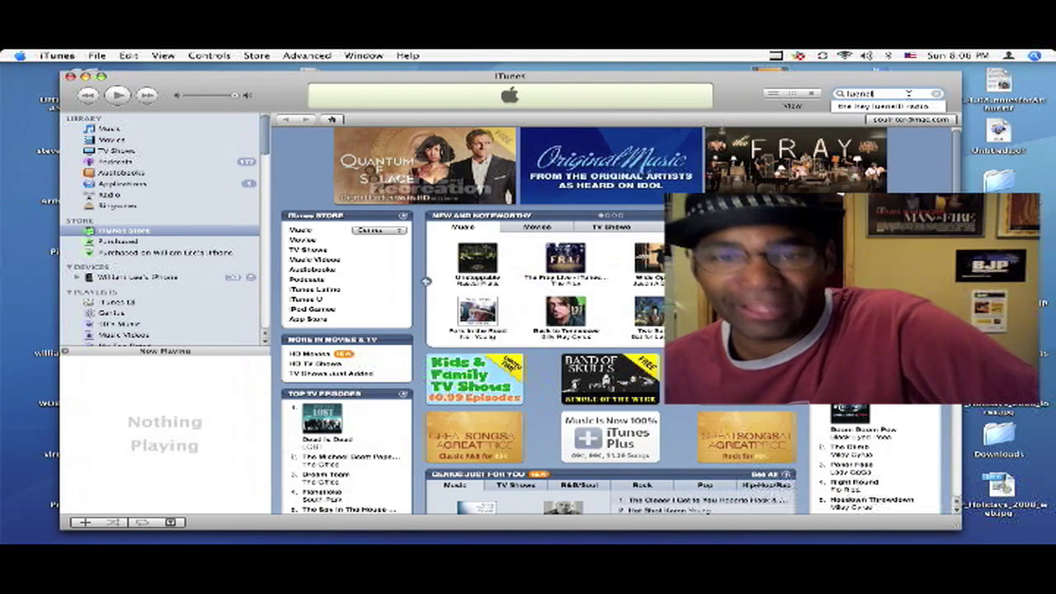
# Step: Run the 'luenell' store search and open The Hey Luenell! Radio Show podcast page
pyautogui.press('Return')
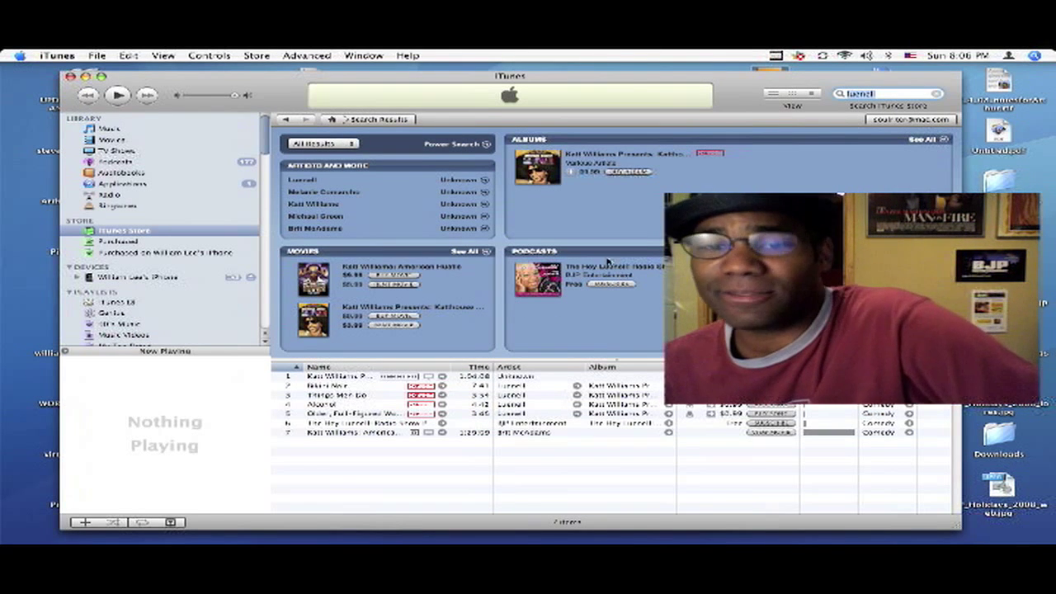
pyautogui.click(607, 267)
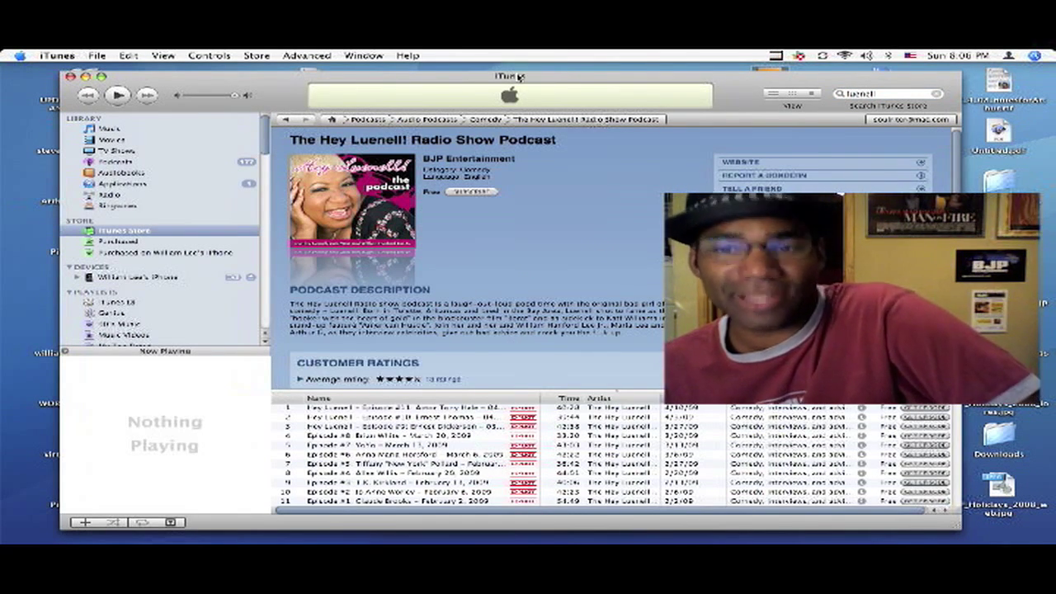
# Step: Enlarge the episode list and sort the episodes by release date in reverse order
pyautogui.moveTo(520, 77); pyautogui.dragTo(480, 76)
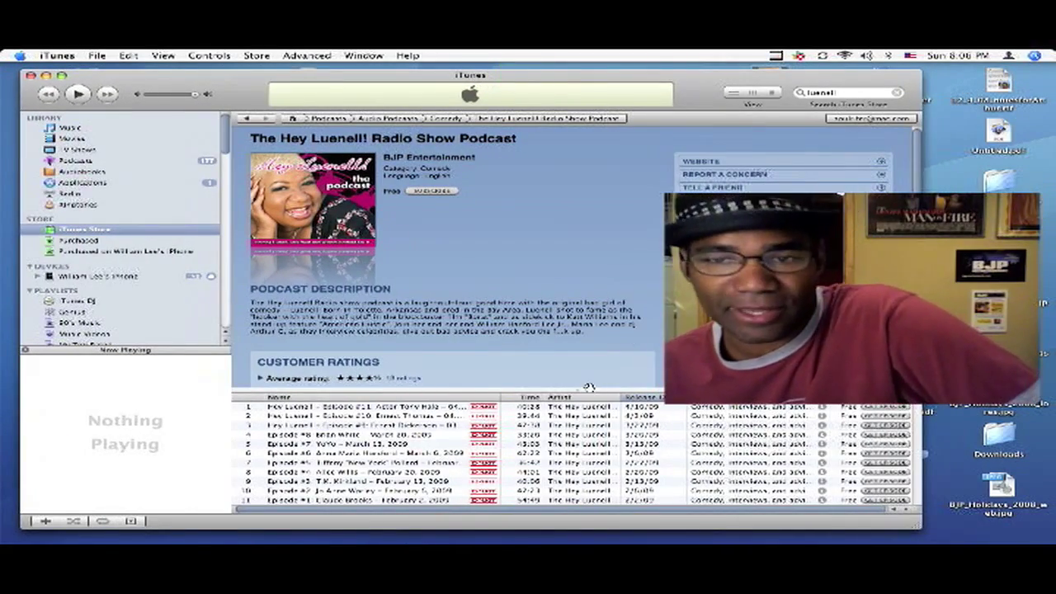
pyautogui.moveTo(534, 388); pyautogui.dragTo(567, 319)
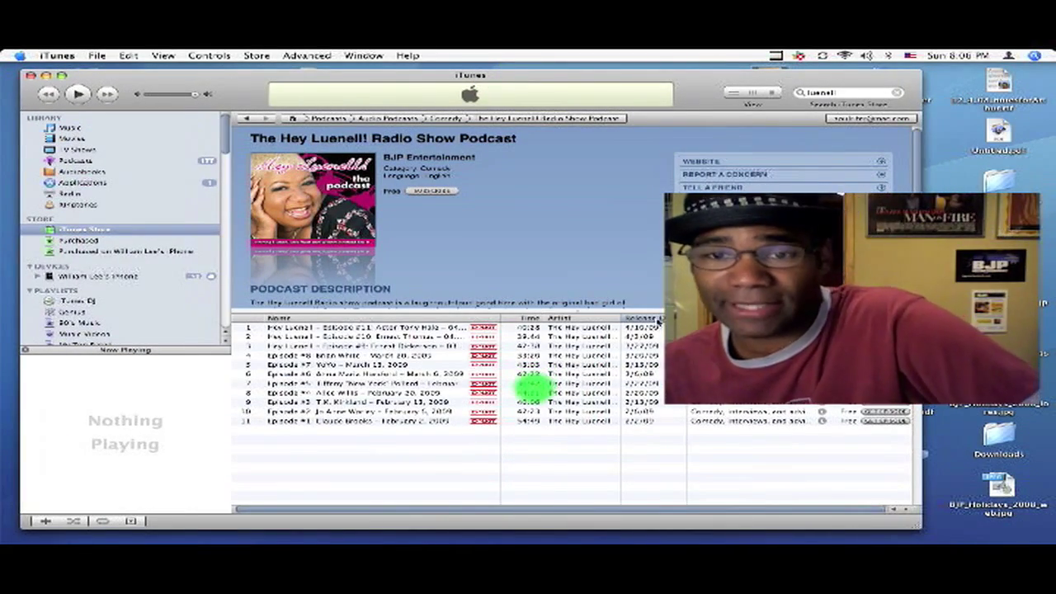
pyautogui.click(656, 320)
pyautogui.click(654, 320)
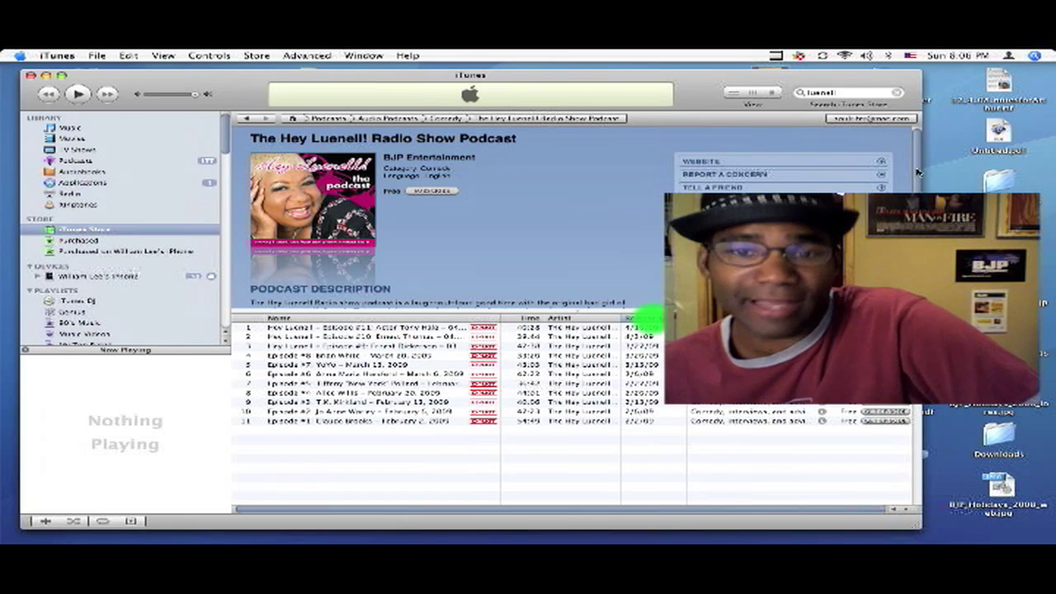
# Step: Subscribe to the Hey Luenell podcast and check its latest episode downloading in Downloads
pyautogui.click(916, 170)
pyautogui.scroll(5, 908, 168)
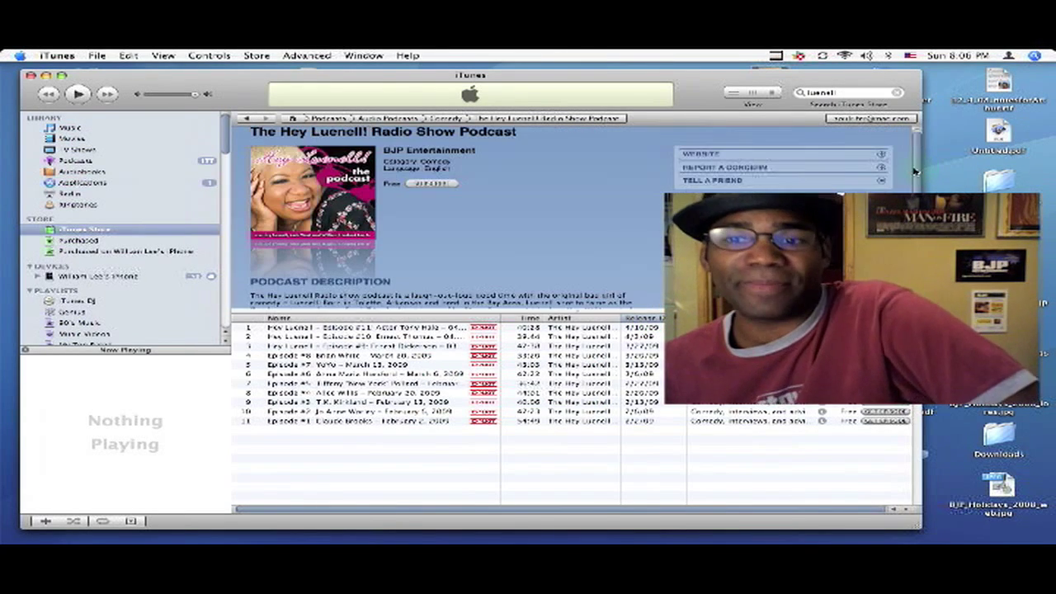
pyautogui.click(438, 192)
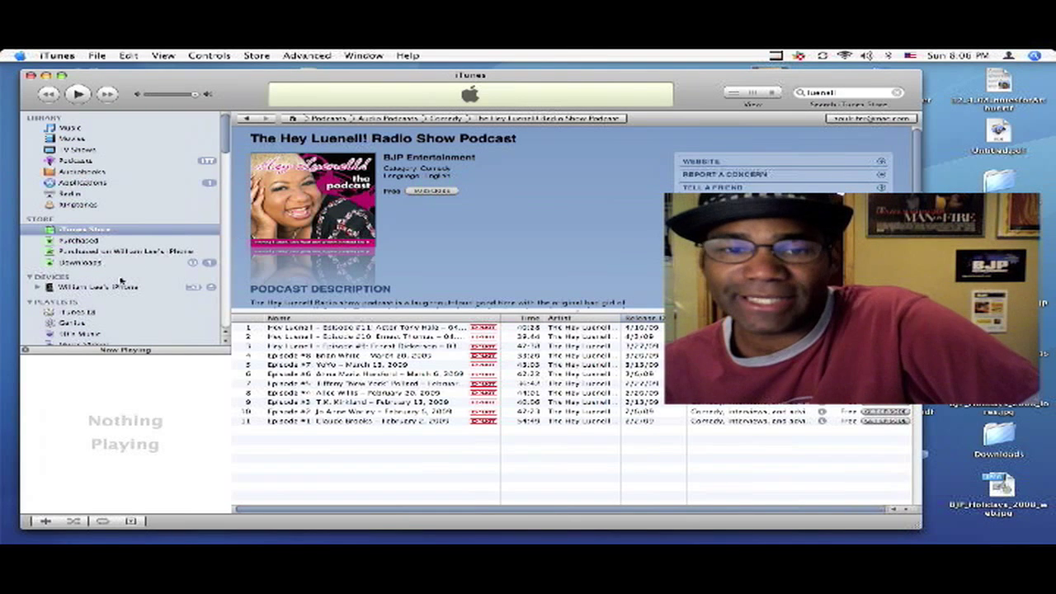
pyautogui.click(79, 263)
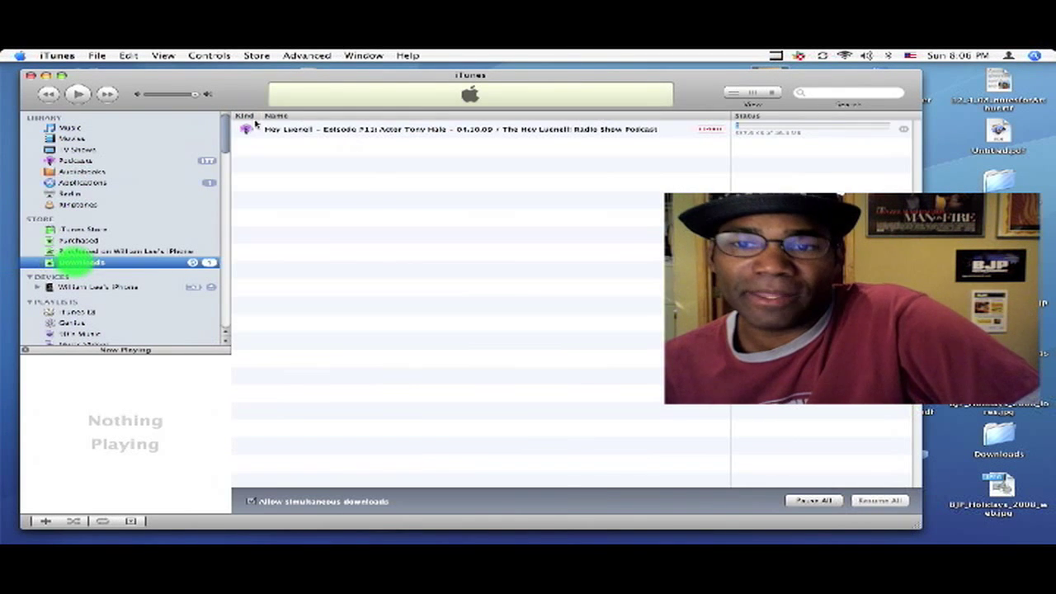
# Step: Open the Podcasts library and keep it in plain list view after trying artwork tiles
pyautogui.click(221, 128)
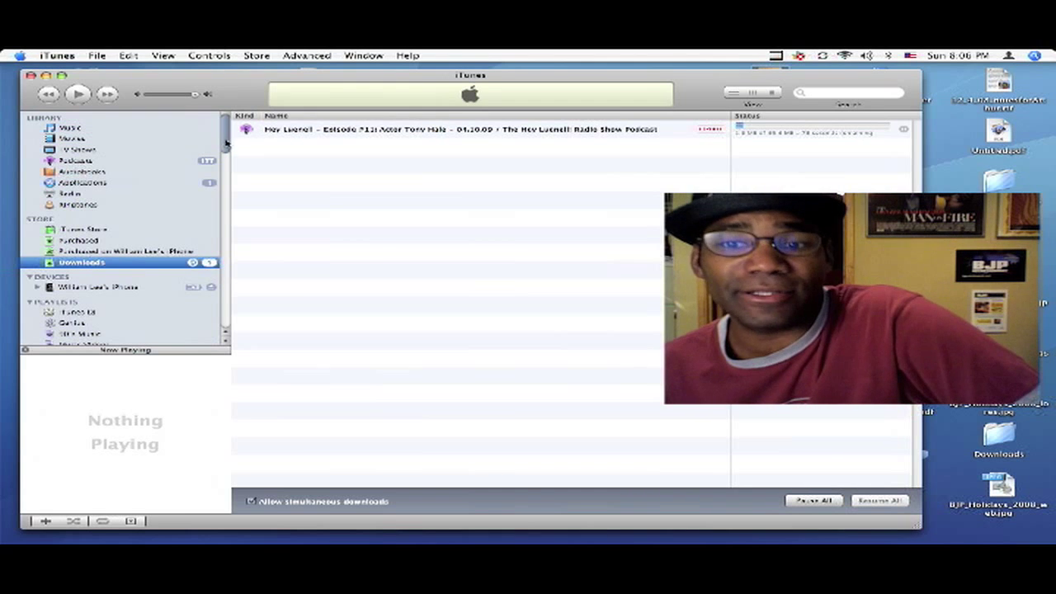
pyautogui.click(62, 161)
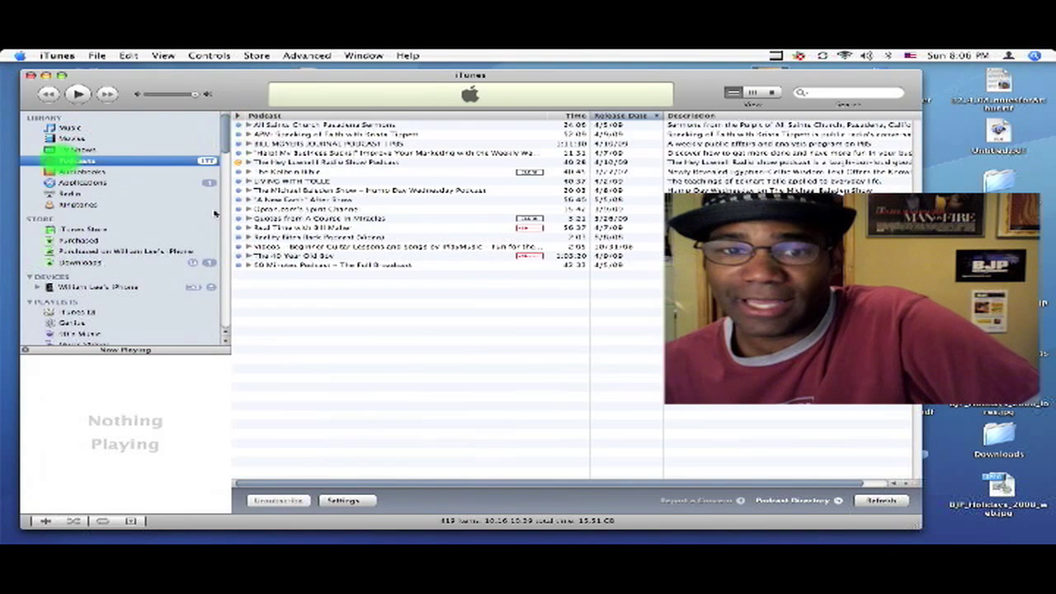
pyautogui.click(747, 94)
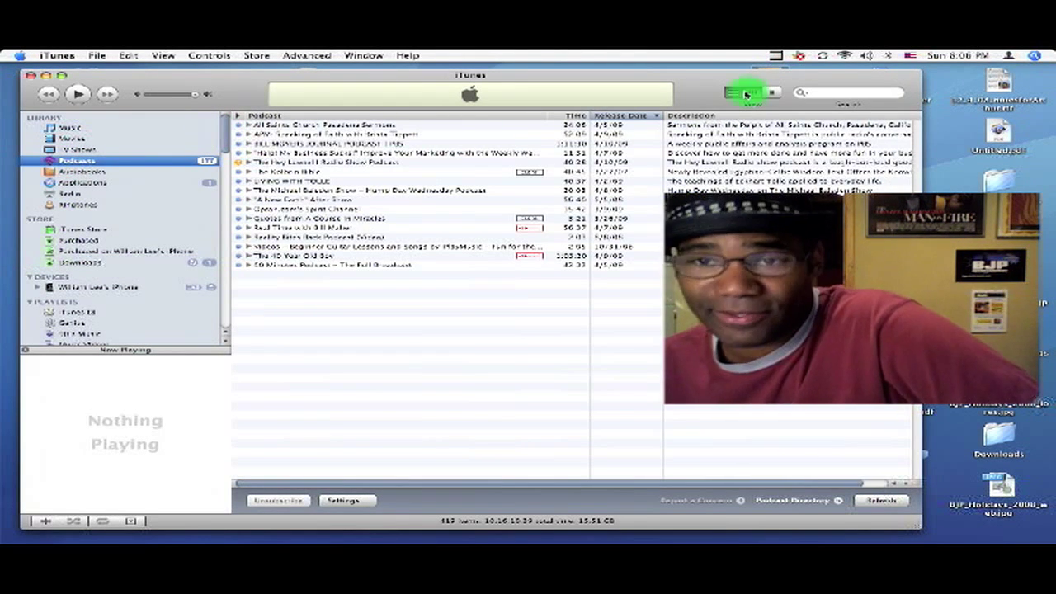
pyautogui.click(733, 93)
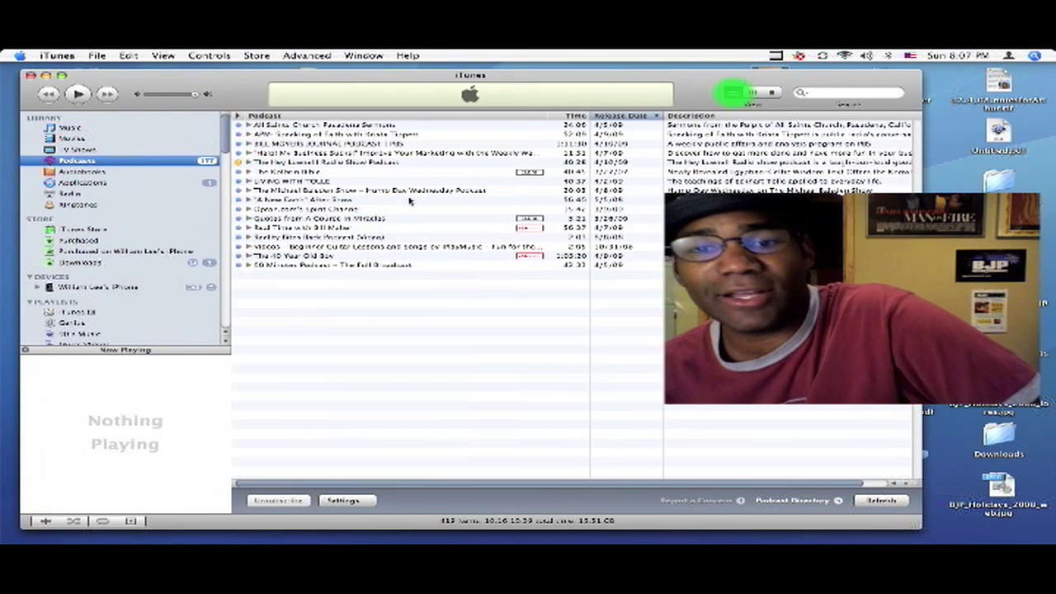
# Step: Expand the Hey Luenell podcast and download its three newest episodes
pyautogui.click(247, 162)
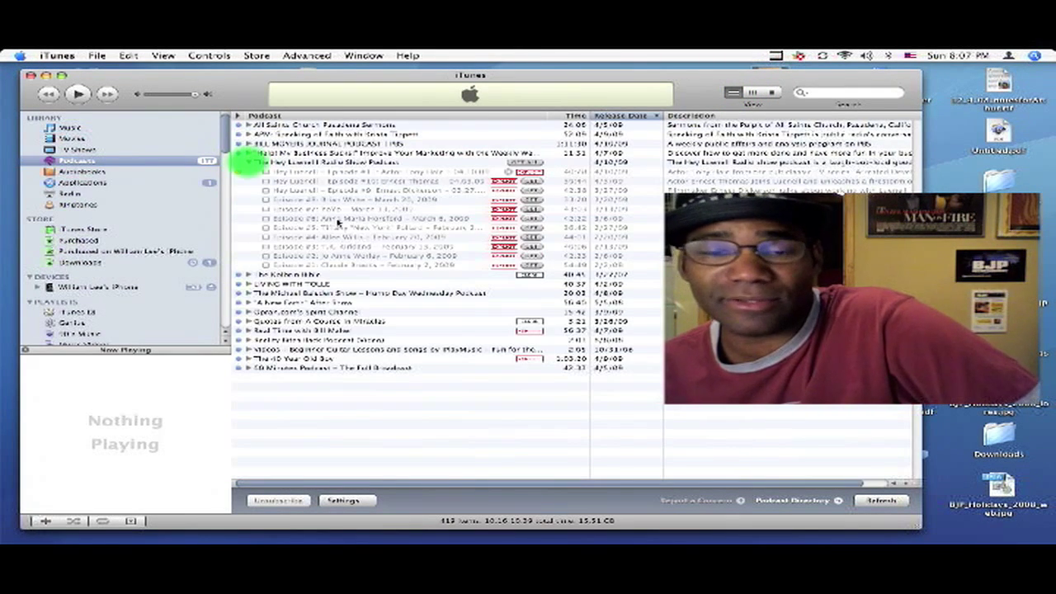
pyautogui.click(529, 172)
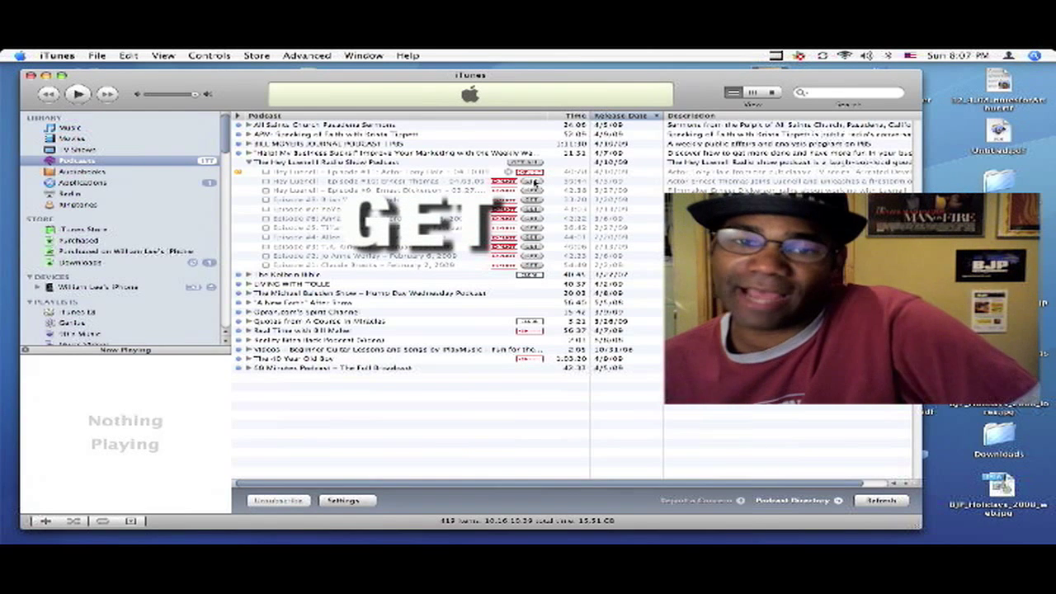
pyautogui.click(531, 180)
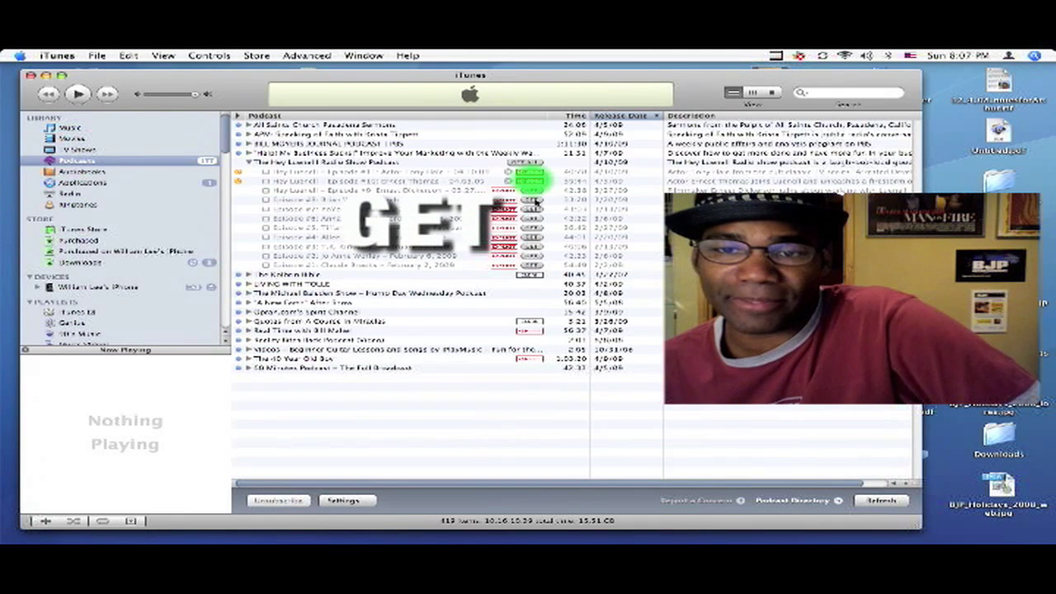
pyautogui.click(531, 189)
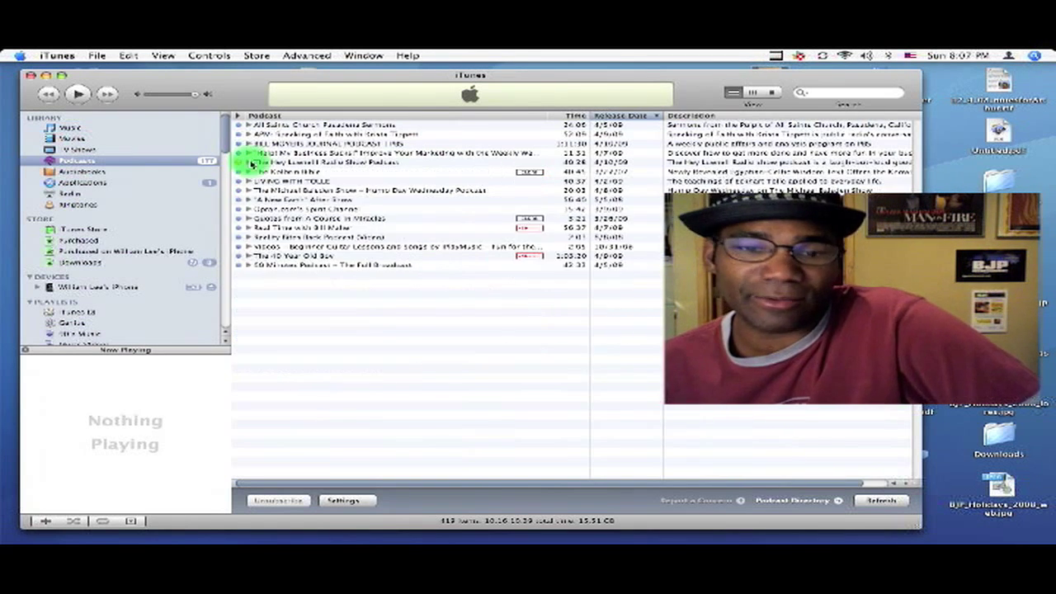
pyautogui.moveTo(223, 134); pyautogui.dragTo(226, 144)
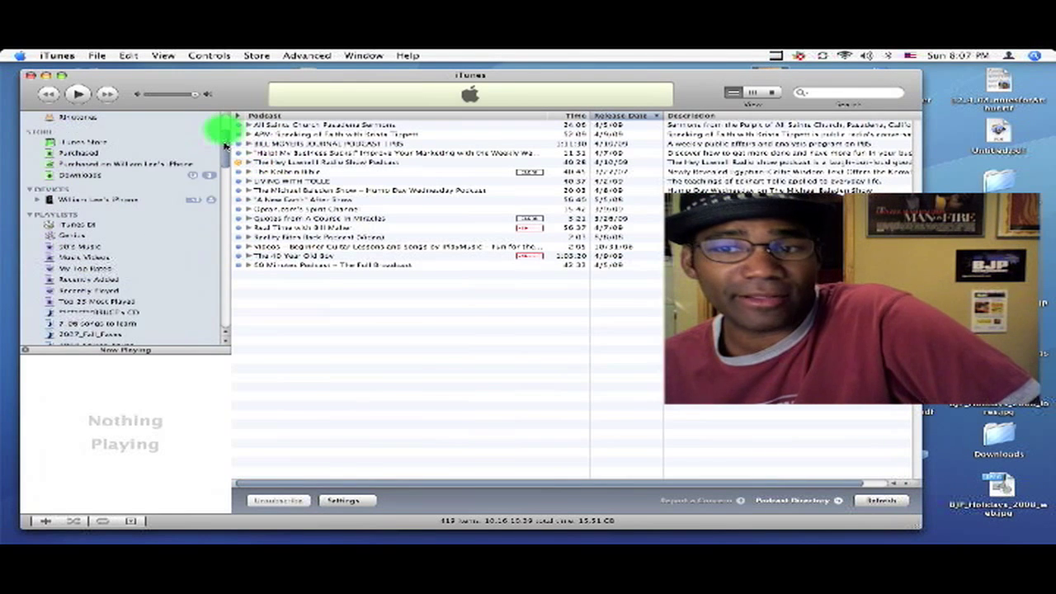
# Step: Select the iPhone under Devices and show its Podcasts sync settings
pyautogui.click(88, 200)
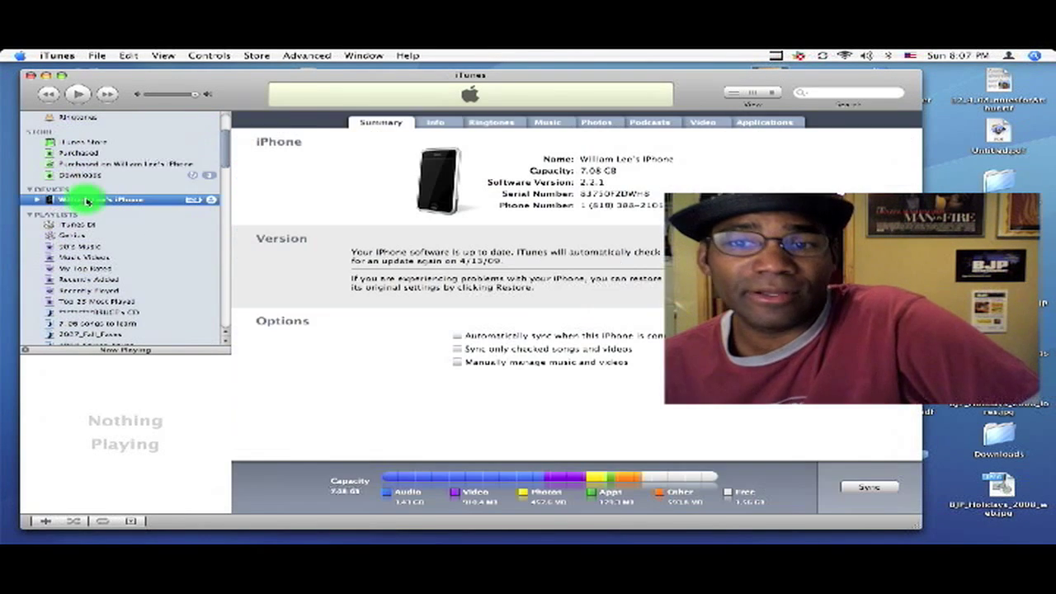
pyautogui.click(435, 122)
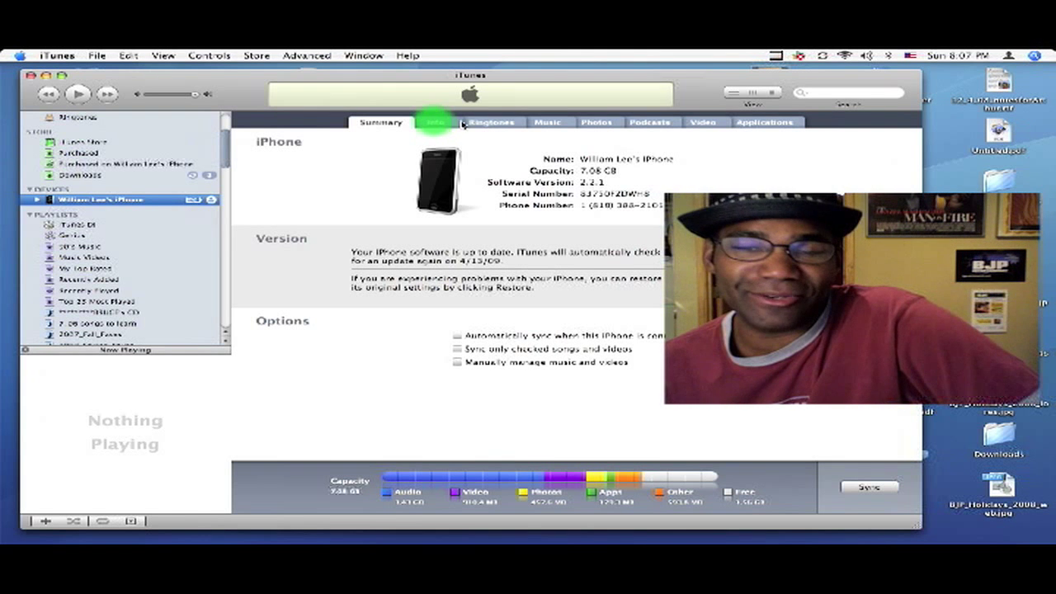
pyautogui.click(657, 123)
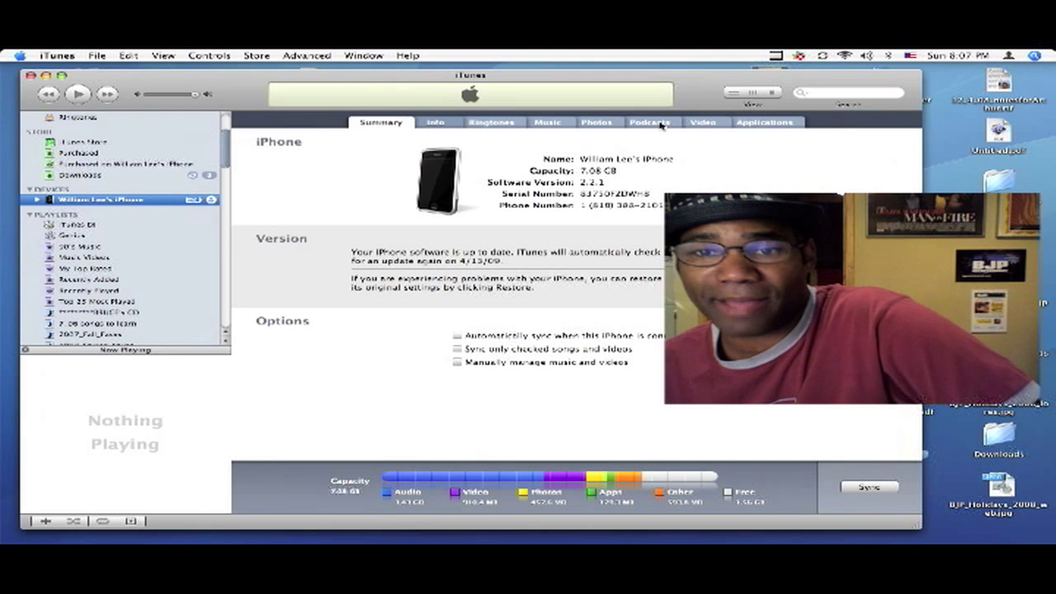
pyautogui.click(661, 123)
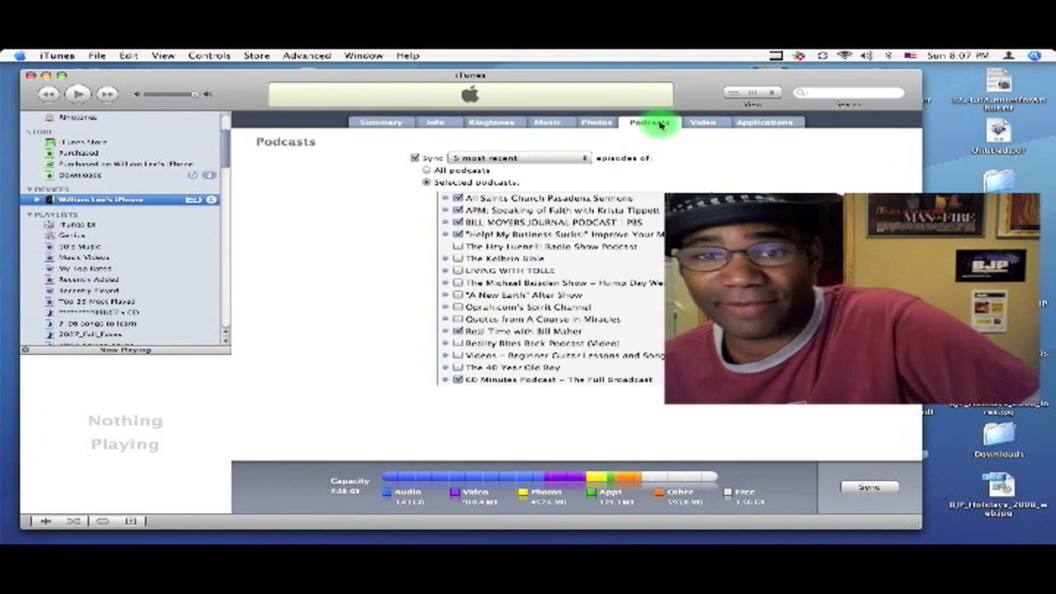
# Step: Keep syncing only selected podcasts, sync the iPhone, and go back to the Podcasts library
pyautogui.click(427, 170)
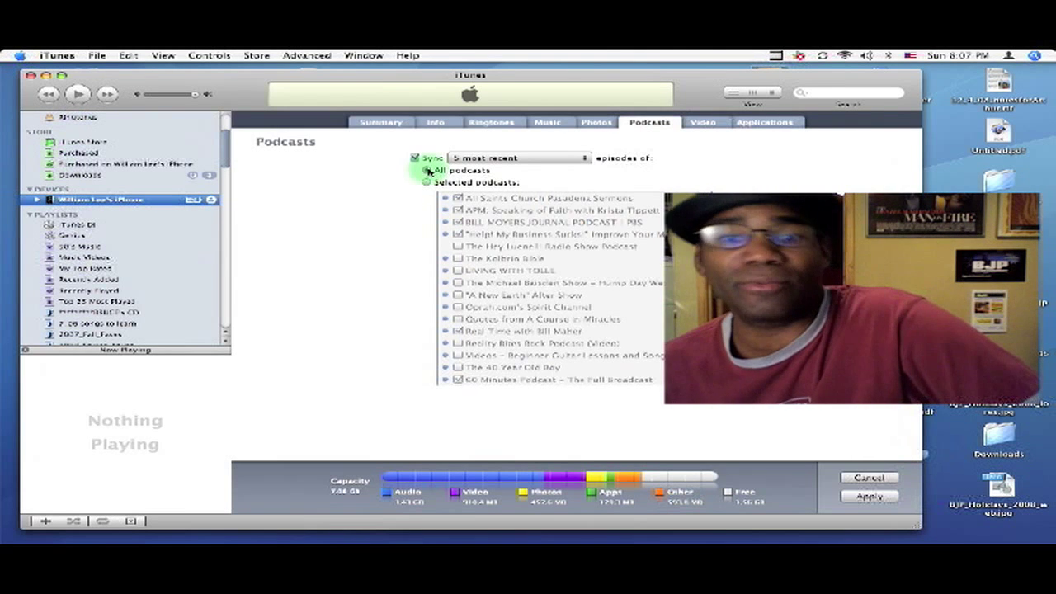
pyautogui.click(425, 182)
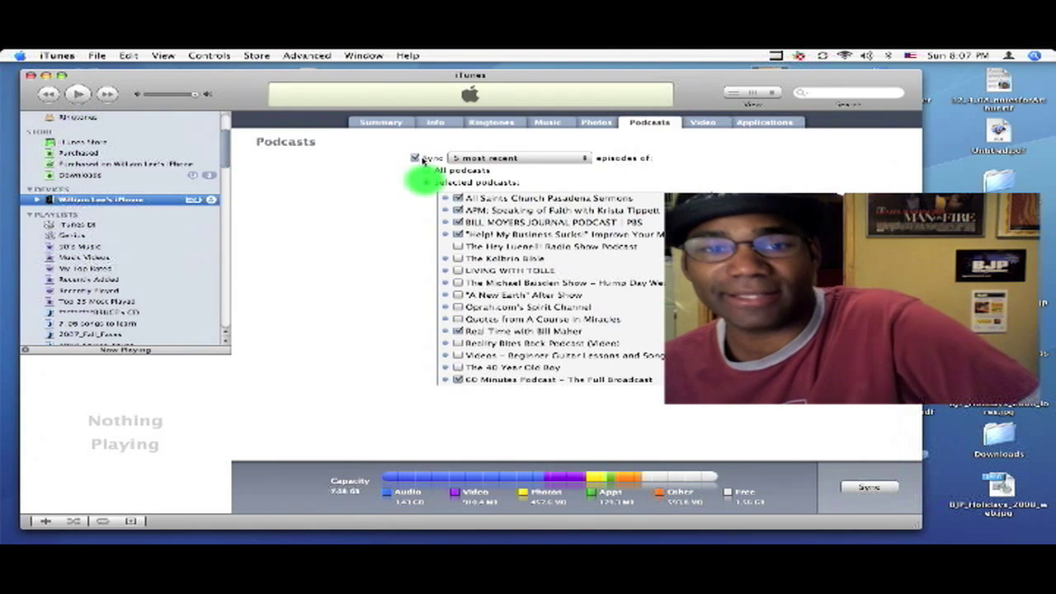
pyautogui.click(863, 491)
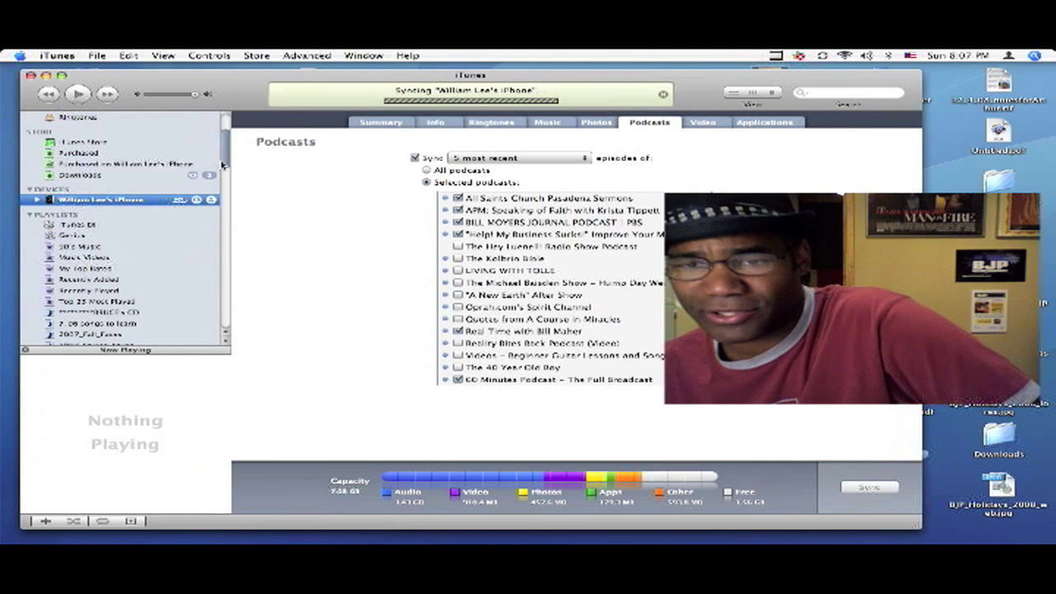
pyautogui.moveTo(225, 161); pyautogui.dragTo(228, 142)
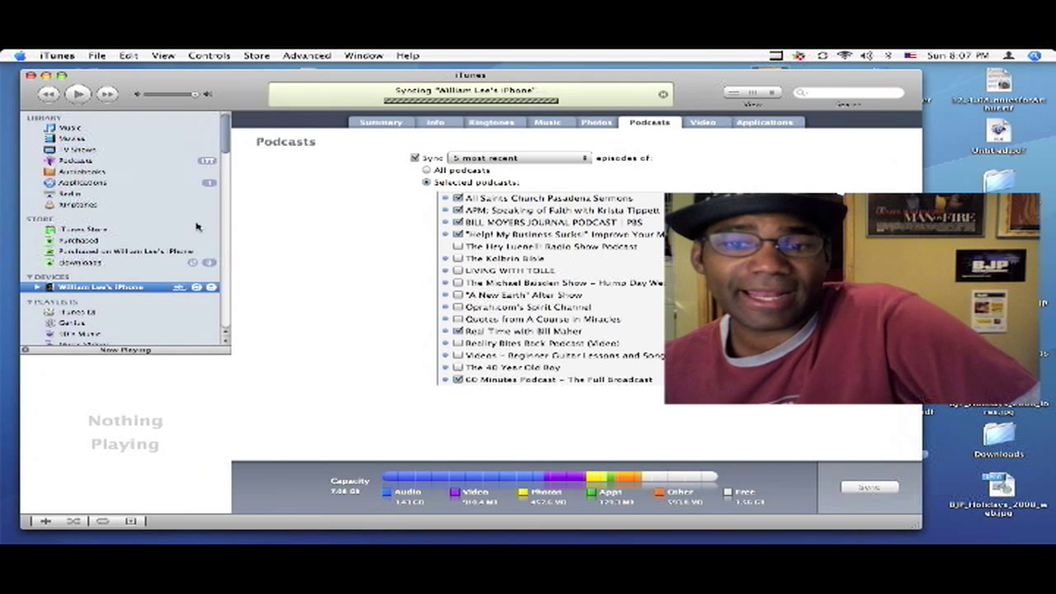
pyautogui.click(73, 163)
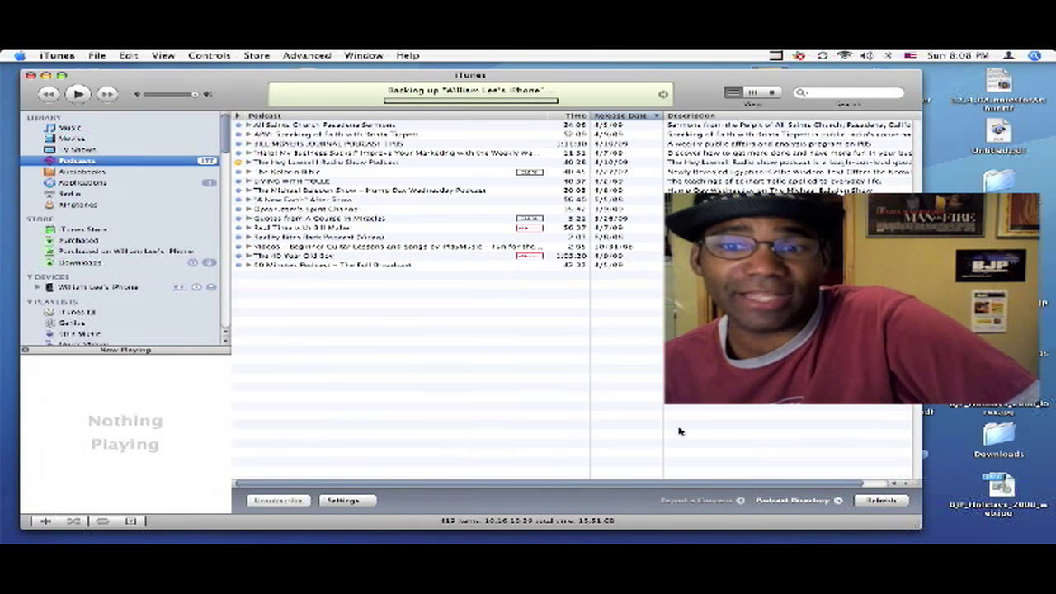
# Step: Refresh every subscribed podcast feed from the Podcasts view
pyautogui.click(881, 501)
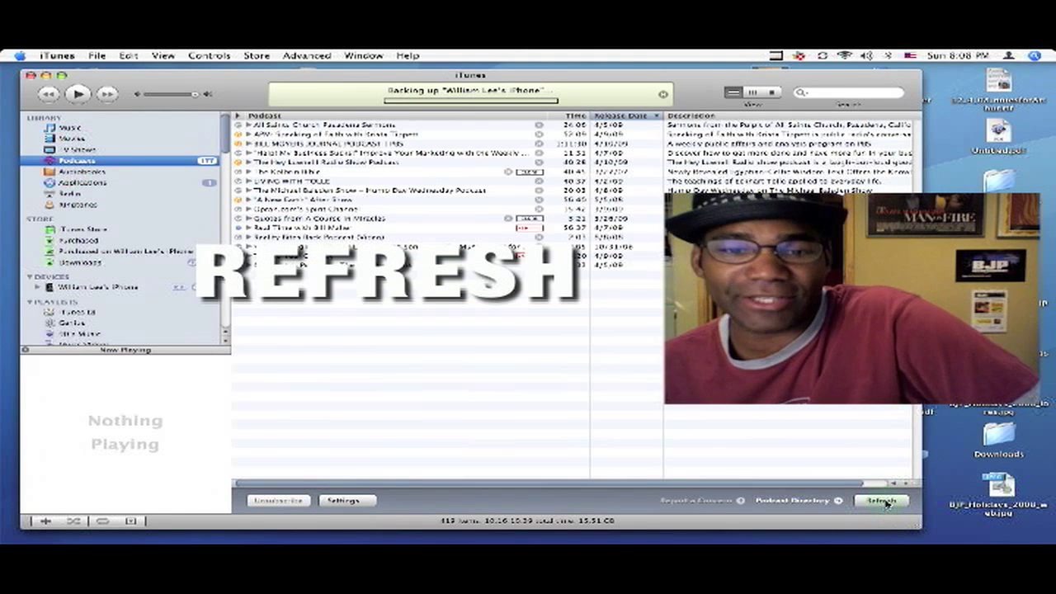